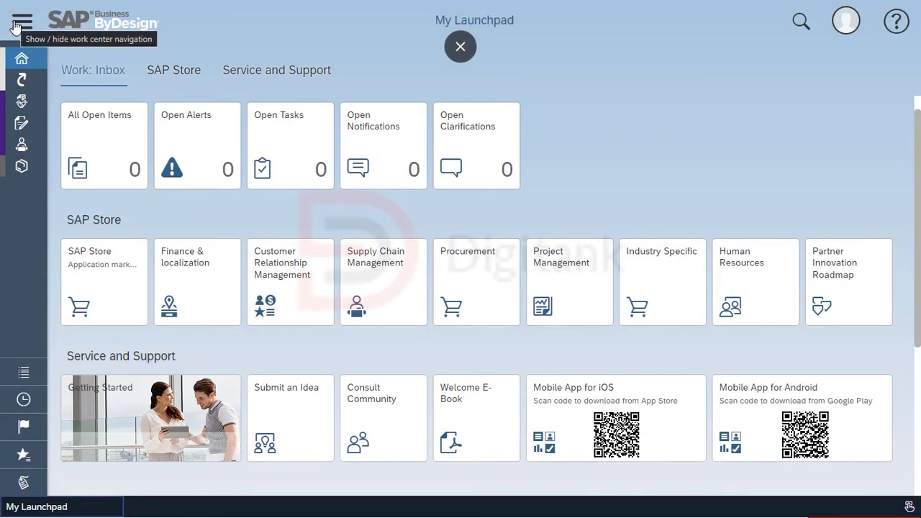
Step: Open the Purchase Requests view in the Purchase Requests and Orders work center and collapse the navigation
left_click(16, 27)
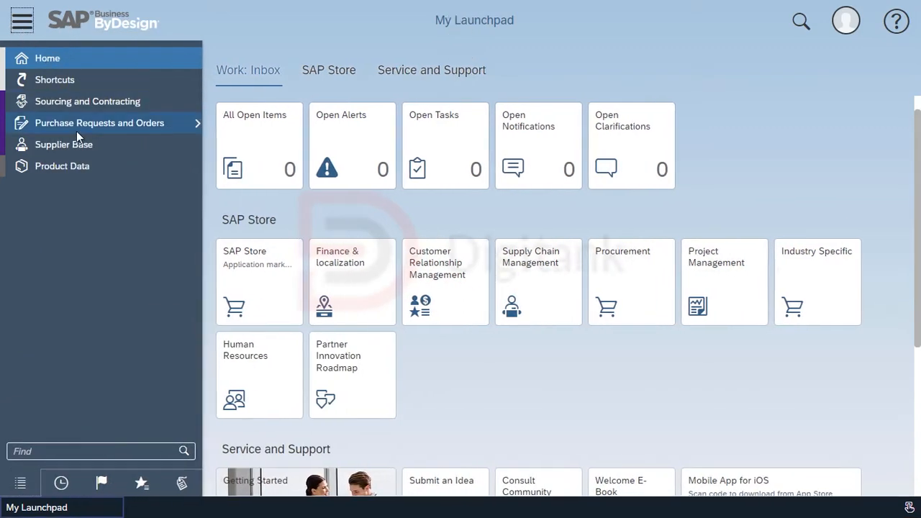
mouse_move(76, 131)
left_click(321, 143)
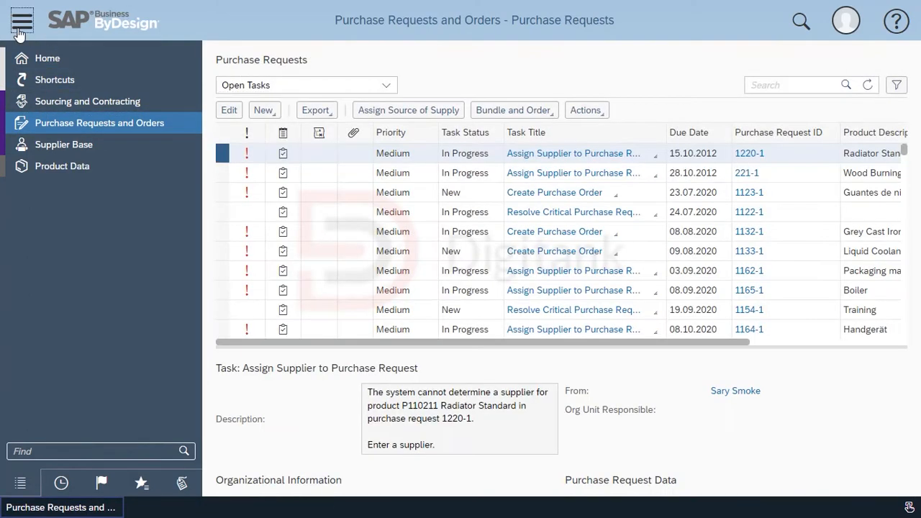
left_click(19, 32)
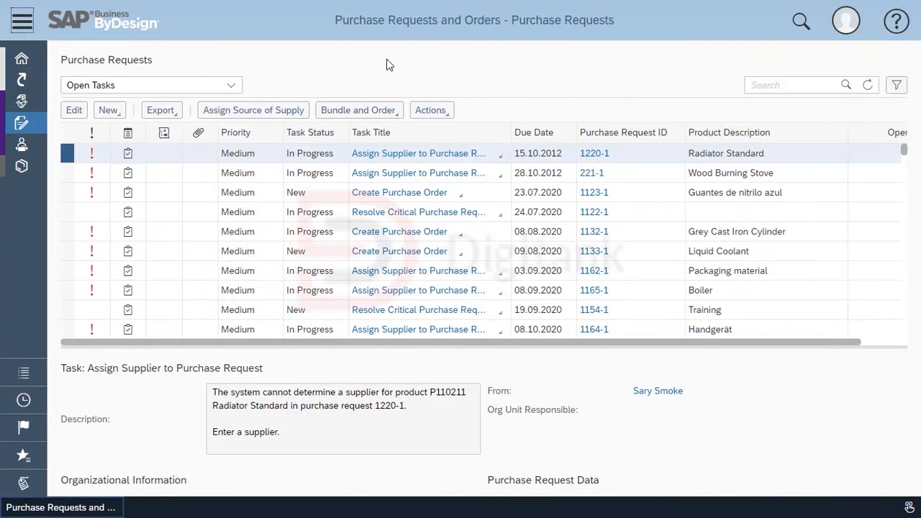
Step: Switch the list to All Purchase Requests and execute the query
left_click(232, 86)
left_click(197, 257)
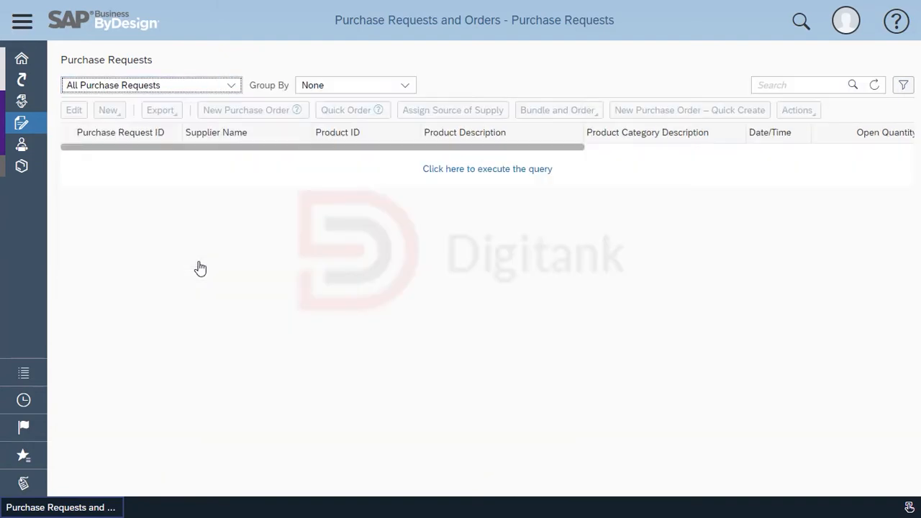
left_click(529, 177)
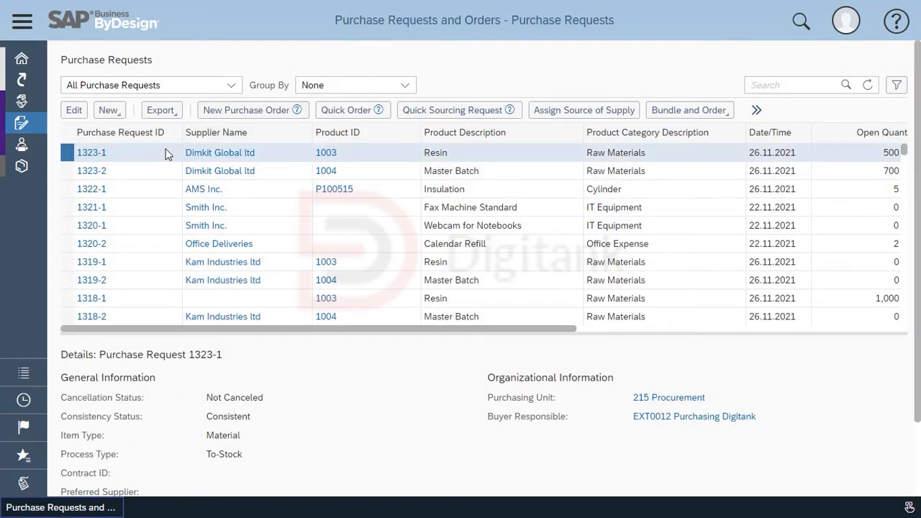
Step: Bundle the two Dimkit Global ltd requests for Resin and Master Batch by supplier and order the bundle
left_click(161, 170)
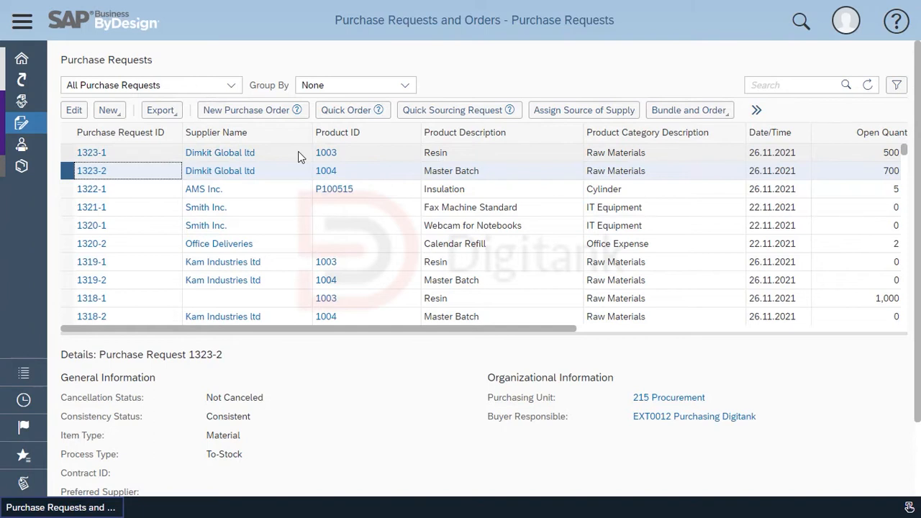
left_click(727, 114)
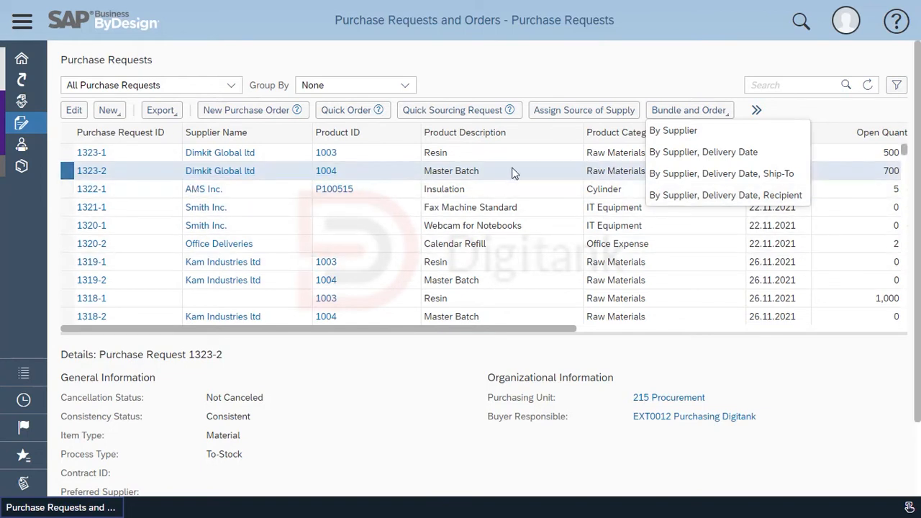
left_click(130, 160)
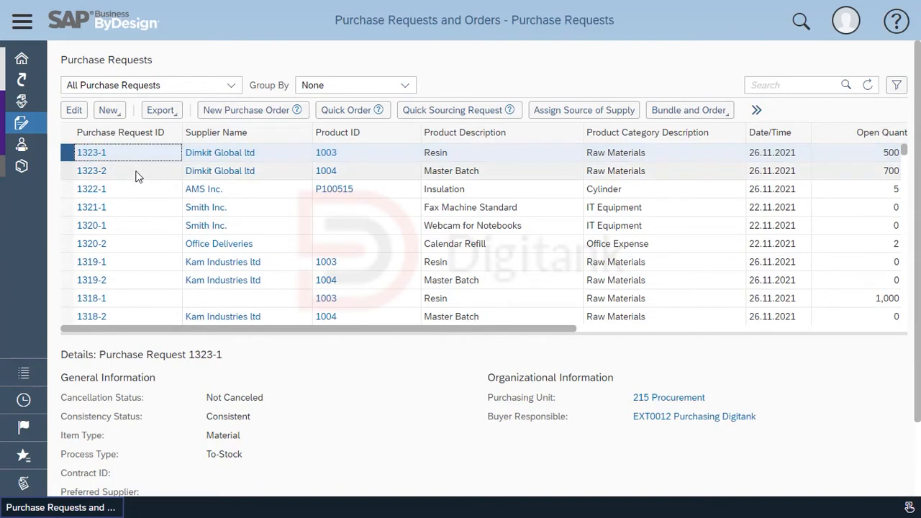
left_click(110, 165, "ctrl")
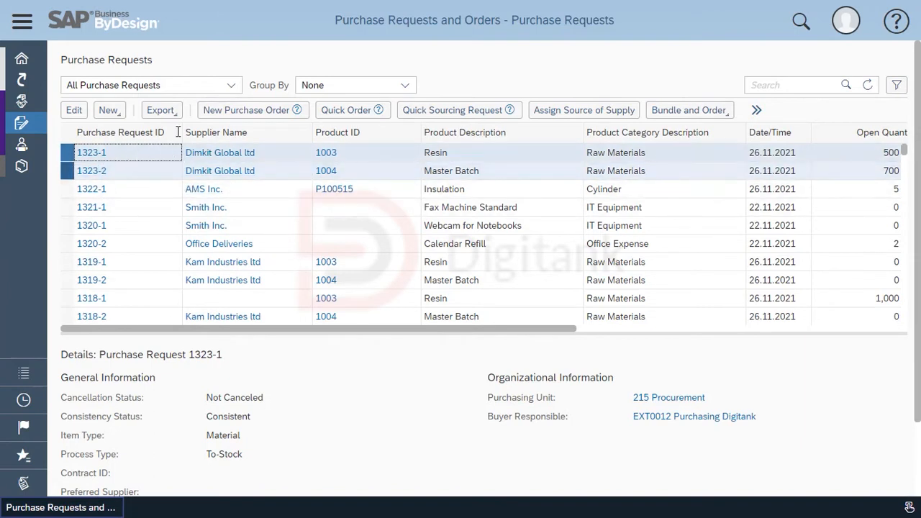
left_click(720, 111)
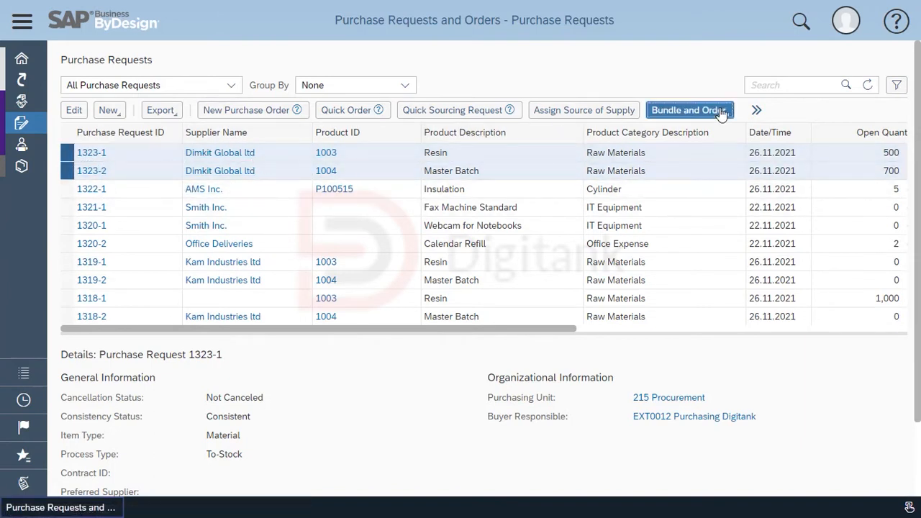
left_click(698, 133)
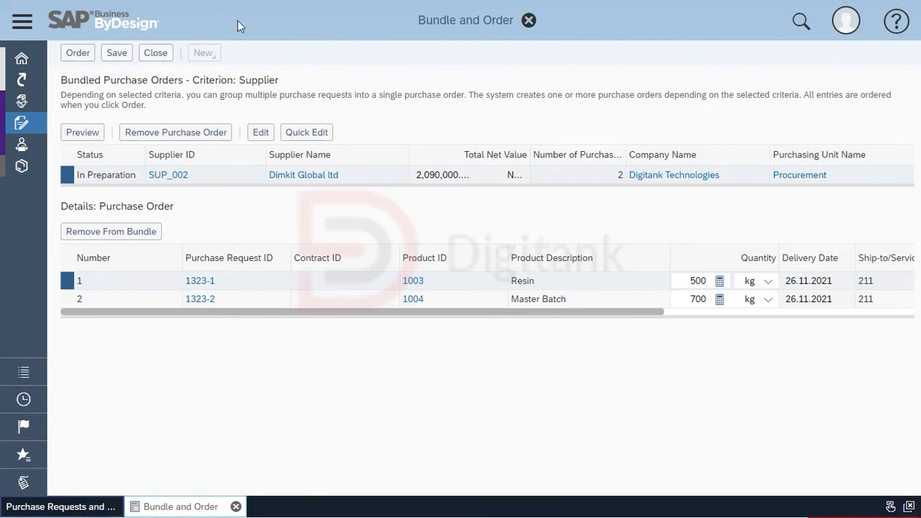
left_click(92, 56)
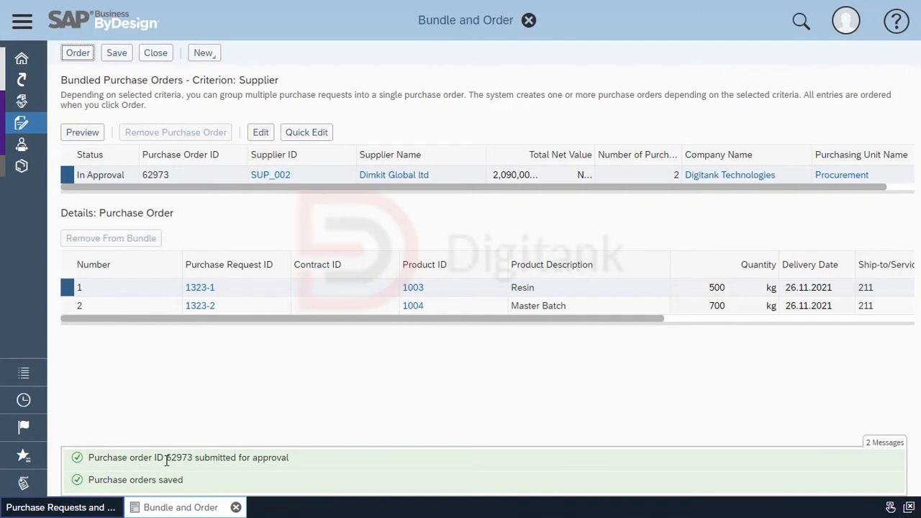
Step: Copy the new purchase order ID from the submission message and close the Bundle and Order window
left_click_drag(167, 460, 178, 460)
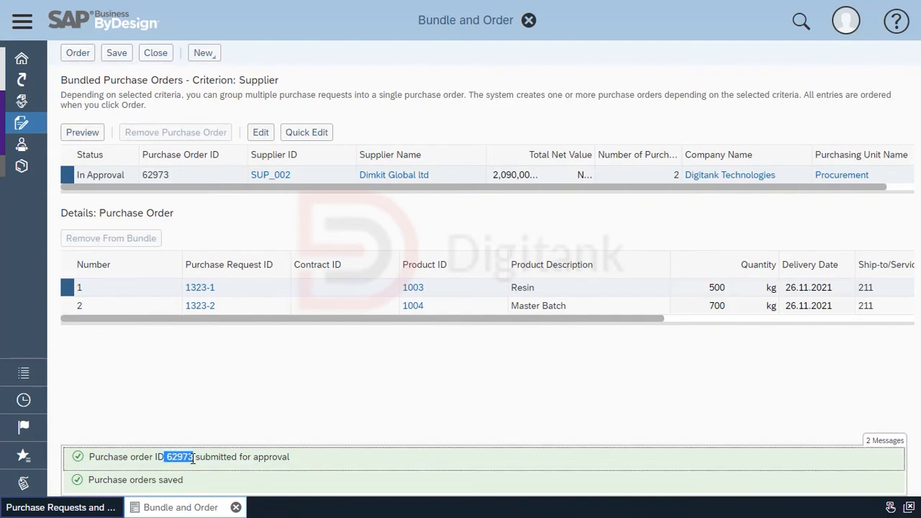
right_click(189, 460)
left_click(203, 473)
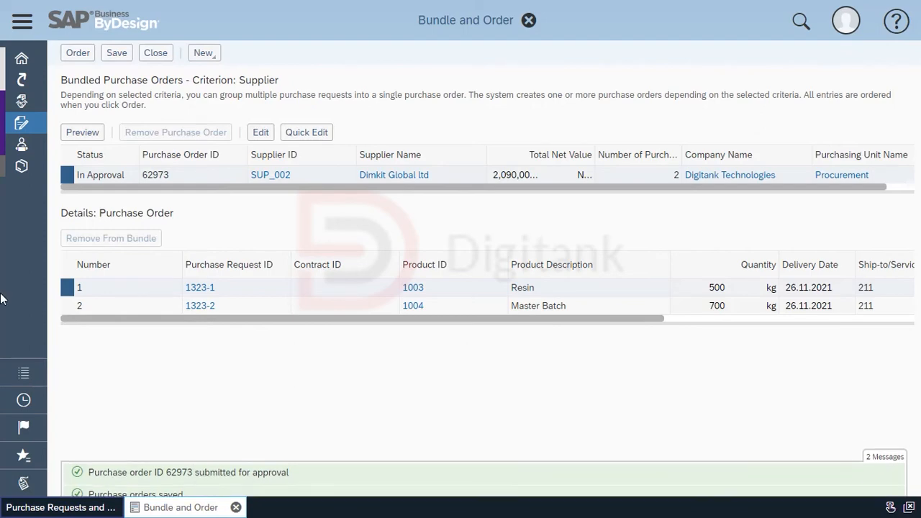
left_click(156, 53)
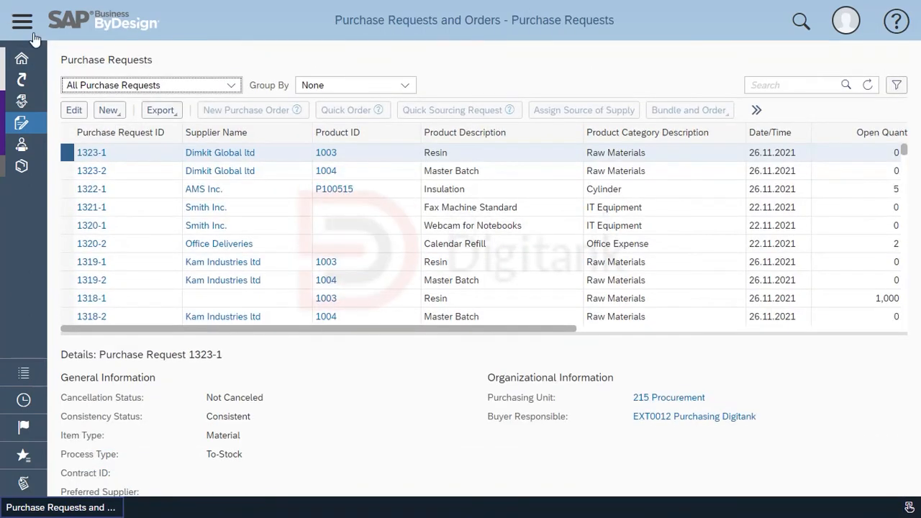
Step: Open the Purchase Orders view and switch its list to All Purchase Orders
mouse_move(75, 127)
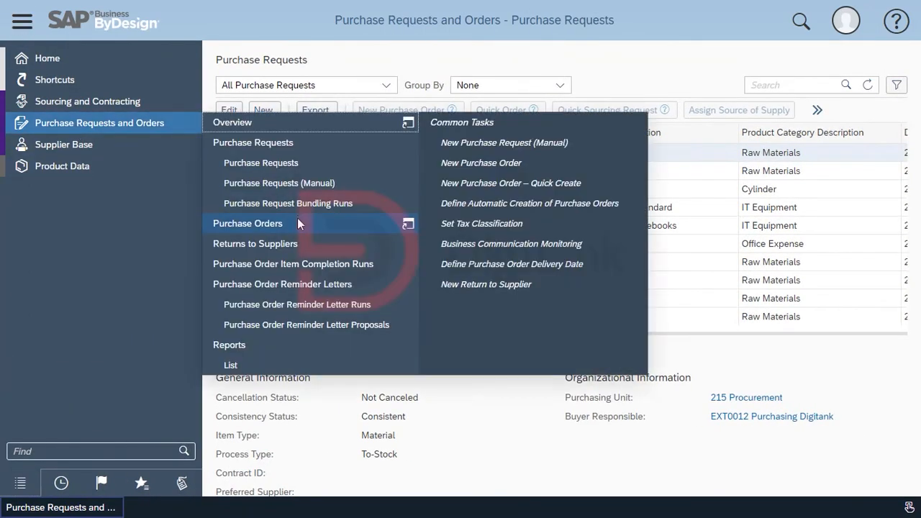
left_click(297, 218)
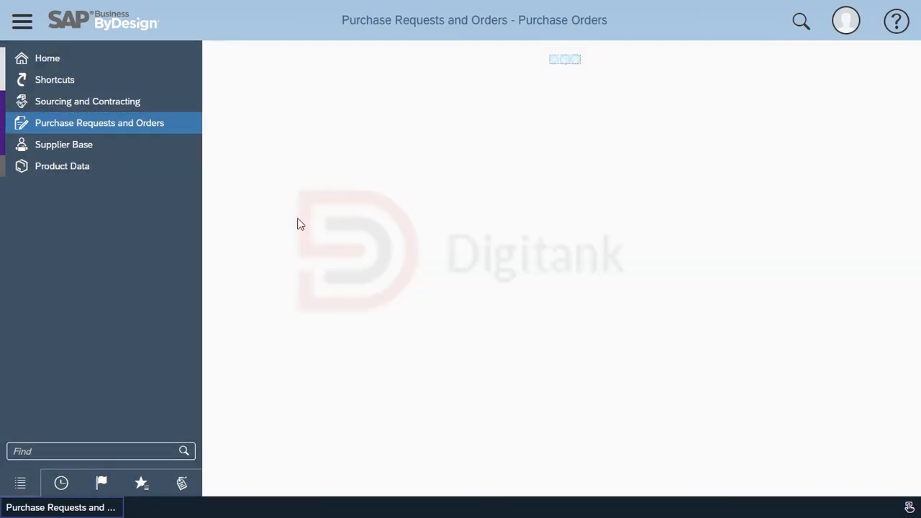
left_click(31, 33)
left_click(219, 92)
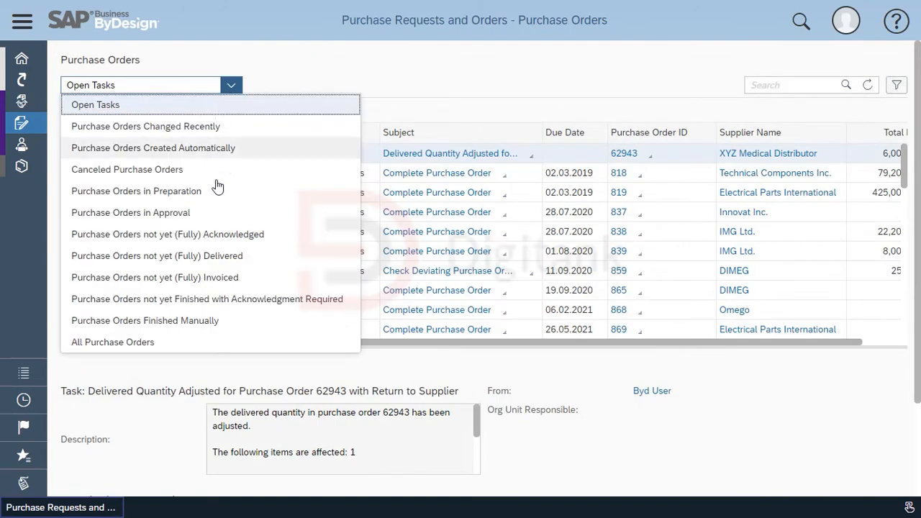
left_click(208, 340)
Step: Search the purchase orders for the ID of the newly submitted order and review its items
left_click(771, 85)
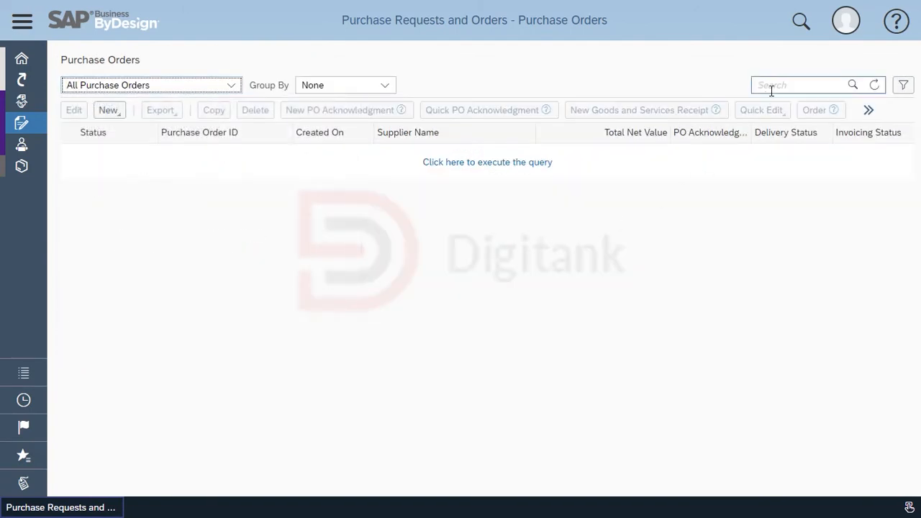
type("62973")
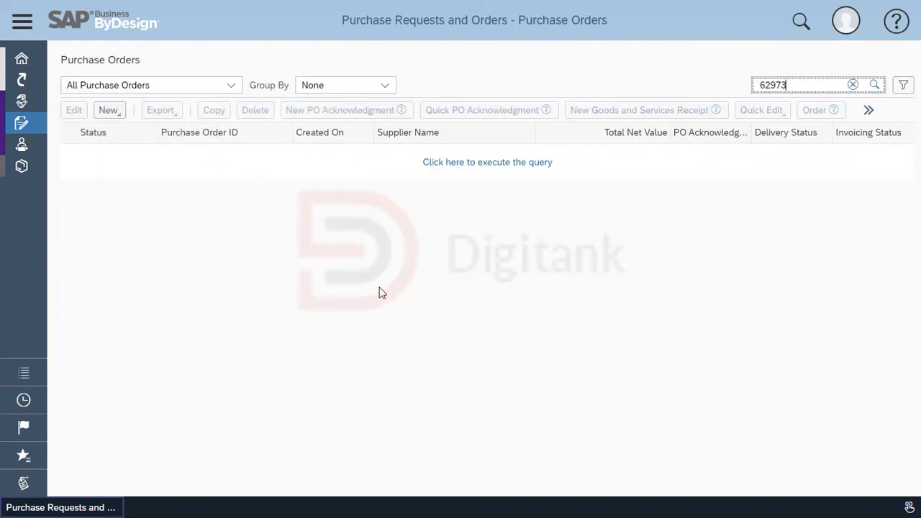
key("Return")
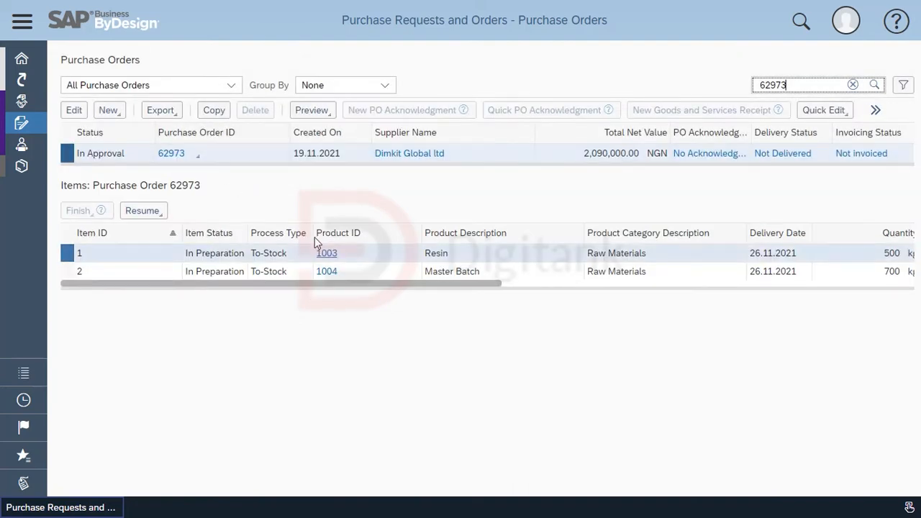
left_click_drag(335, 285, 298, 304)
Step: Download the Microsoft Excel template for importing new purchase orders
left_click(107, 112)
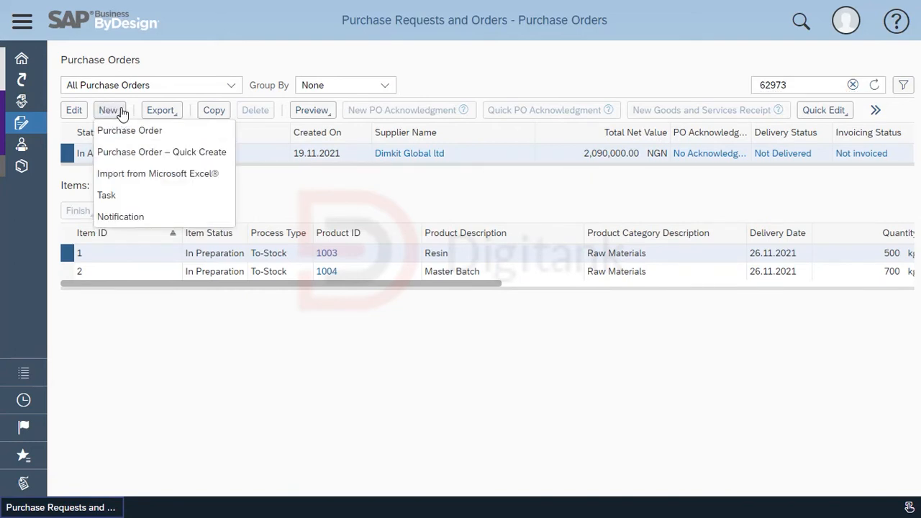
left_click(219, 176)
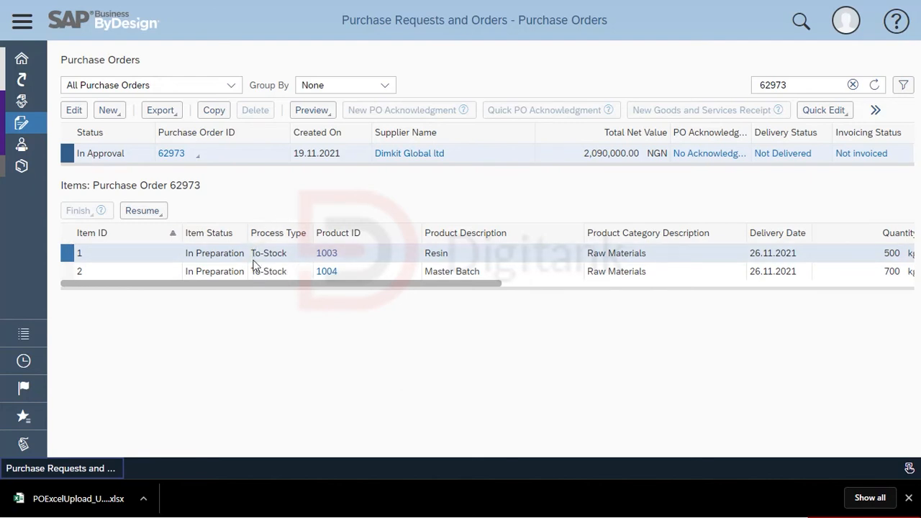
Step: Create a new purchase order and set its company to Digitank Technologies (210)
left_click(113, 112)
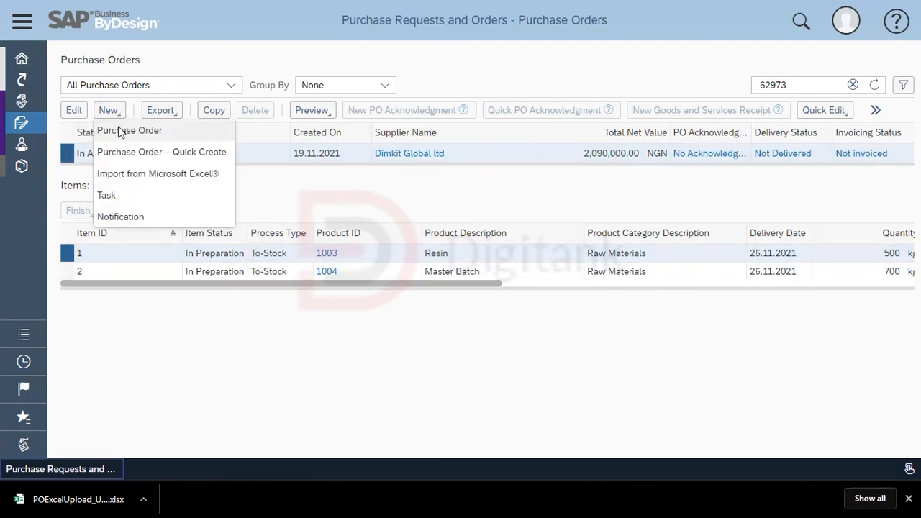
left_click(126, 130)
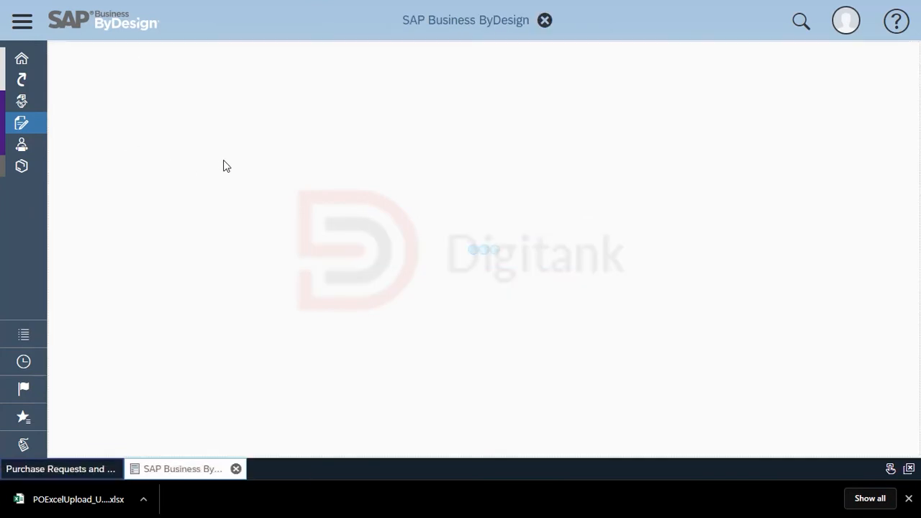
left_click(708, 114)
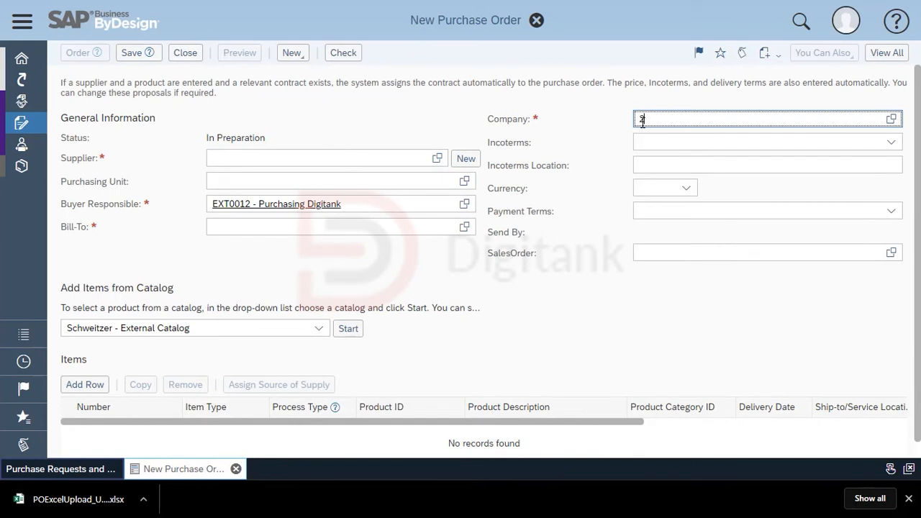
type("2")
left_click(665, 141)
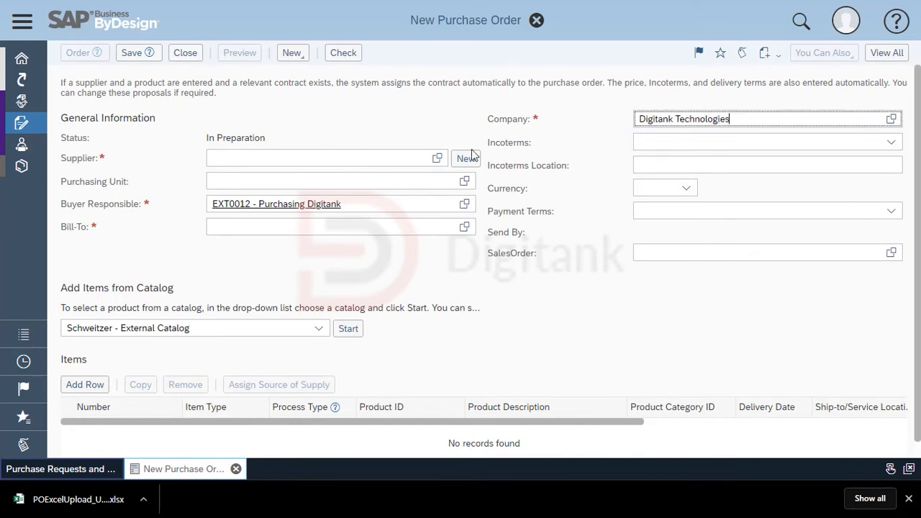
Step: Set the supplier to Kam Industries ltd (SUP_001) and the purchasing unit to 215 - Procurement
left_click(390, 159)
type("k")
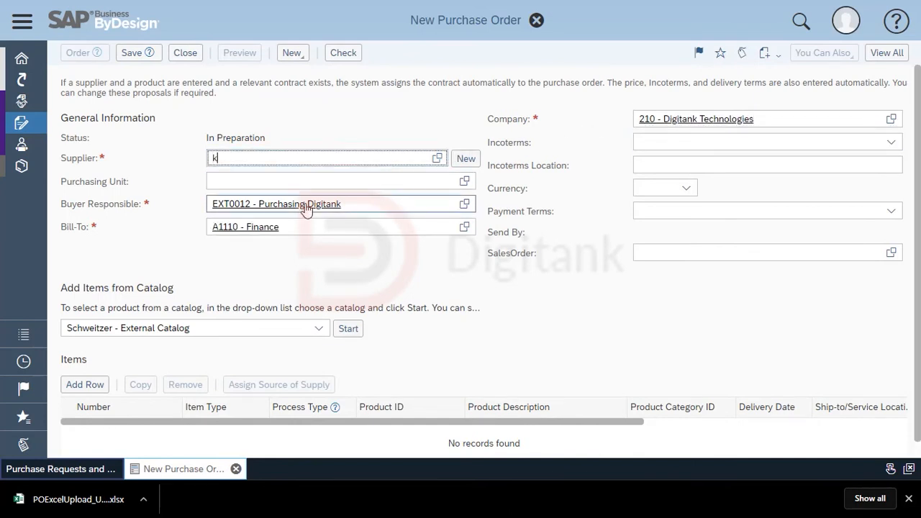
type("a")
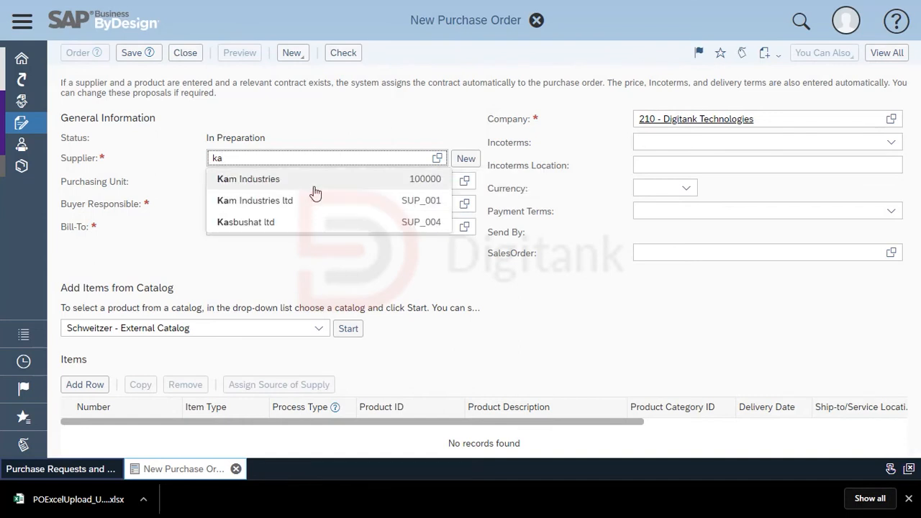
left_click(373, 201)
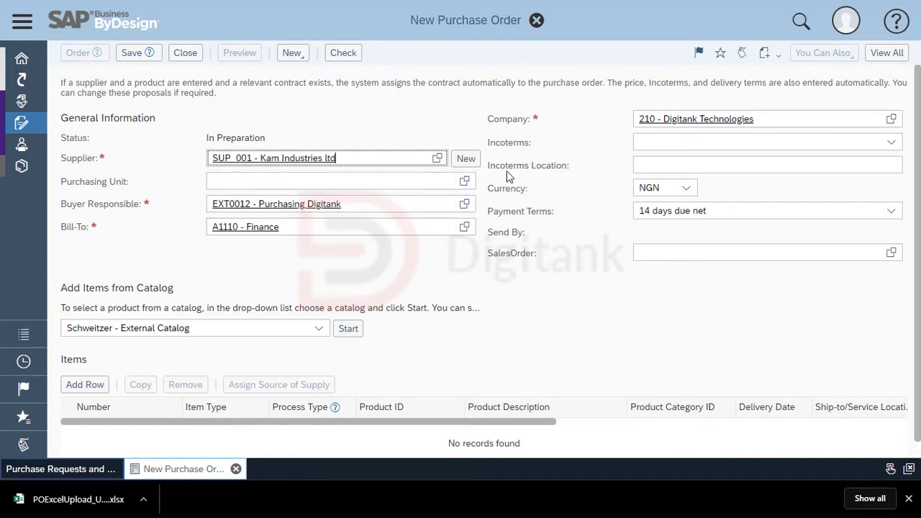
left_click(417, 180)
type("21")
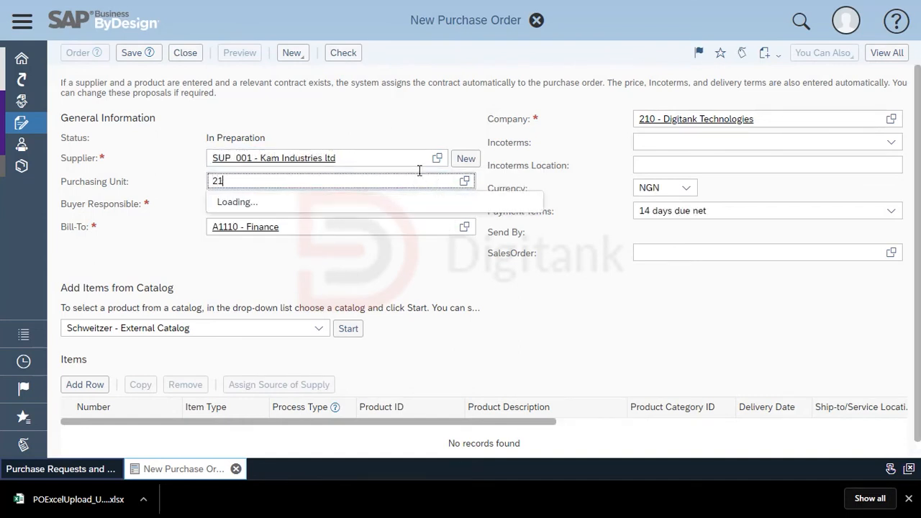
left_click(418, 223)
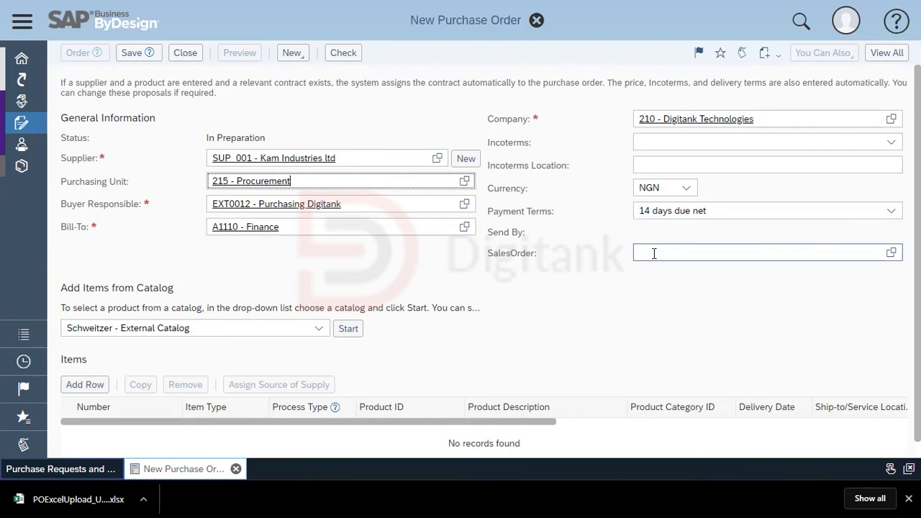
Step: Add an item row to the purchase order and set its product ID to 1003
scroll(360, 331, "down", 1)
left_click(84, 372)
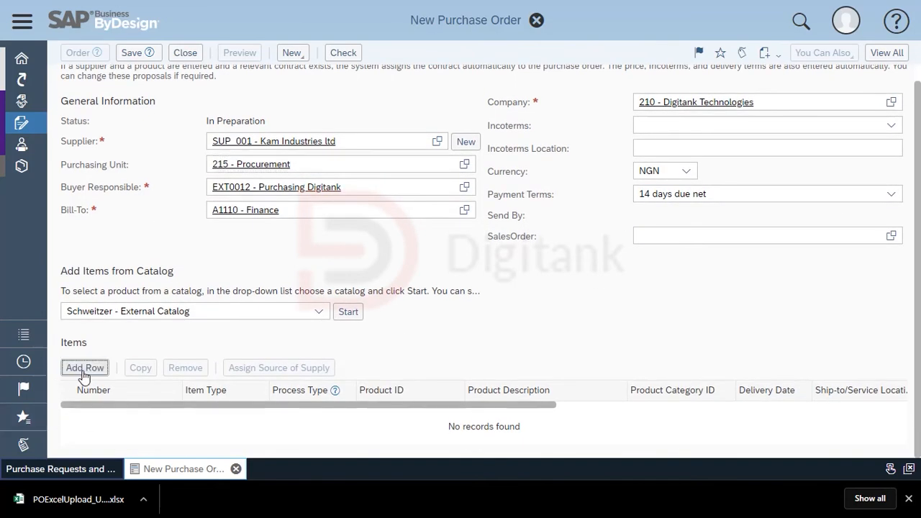
scroll(149, 330, "down", 1)
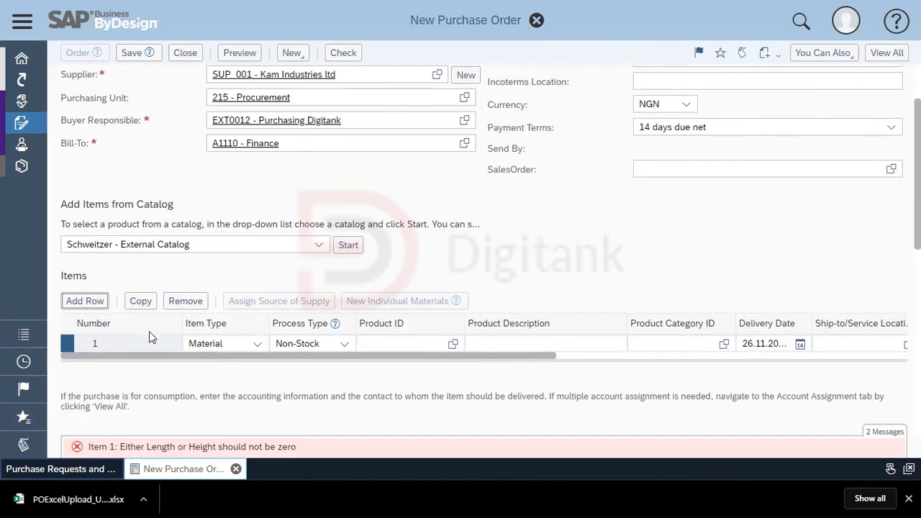
left_click(371, 347)
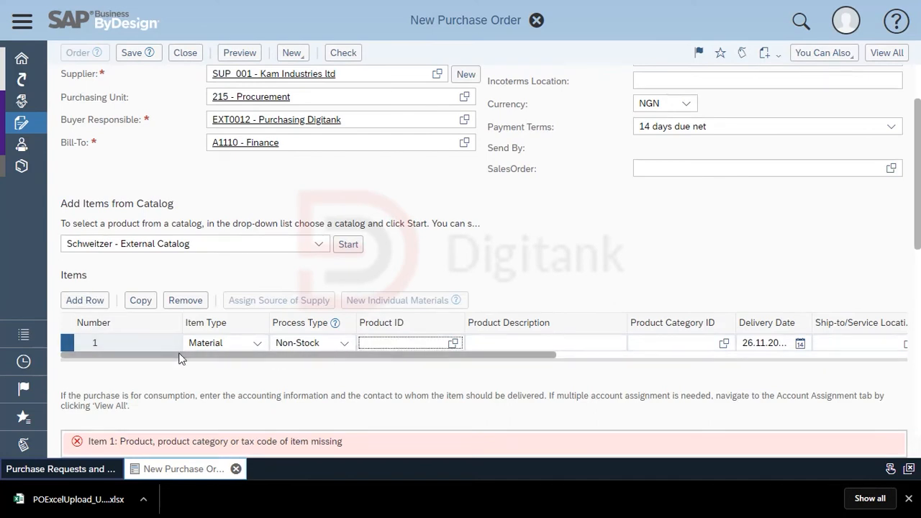
type("1003")
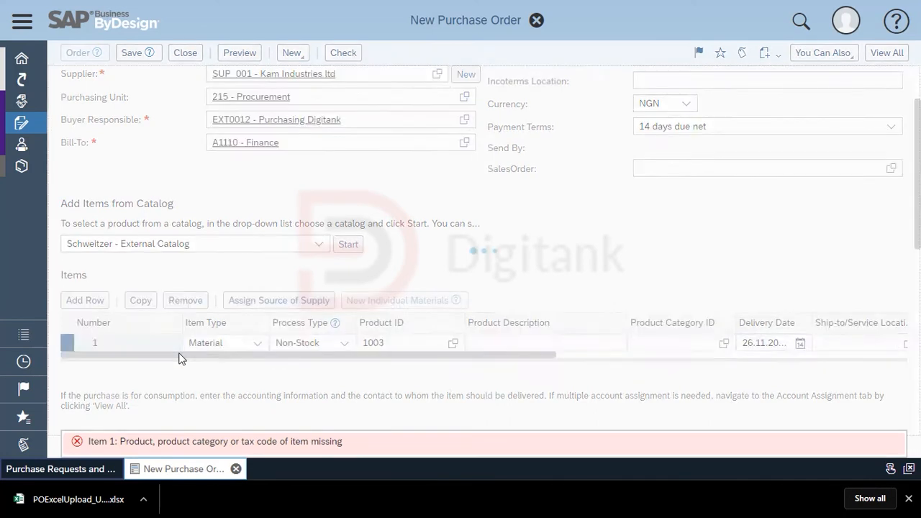
left_click(433, 363)
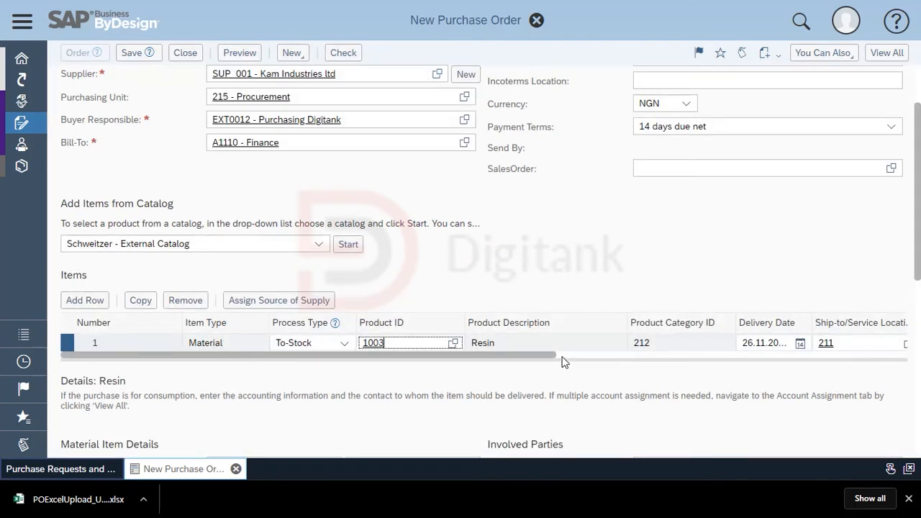
Step: Set the new item's quantity to 15 kg and its gross price to 350 NGN
left_click(562, 356)
left_click(345, 339)
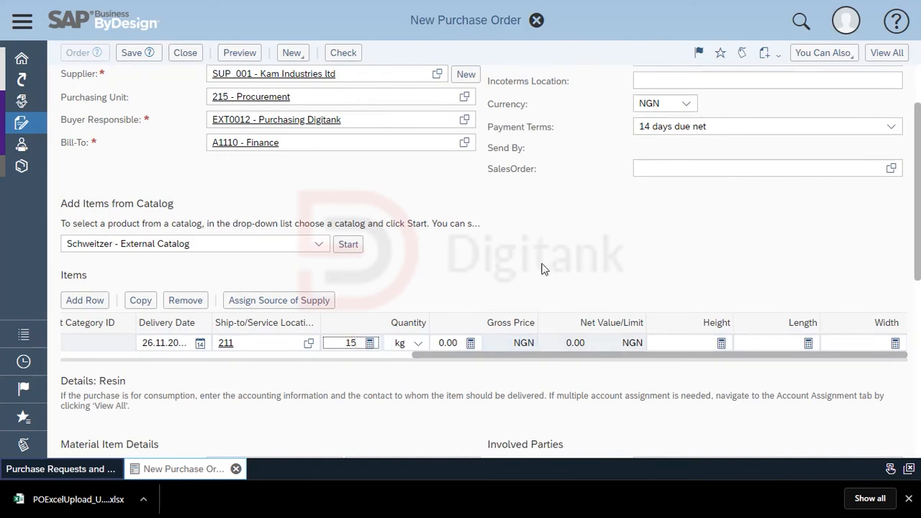
left_click(443, 343)
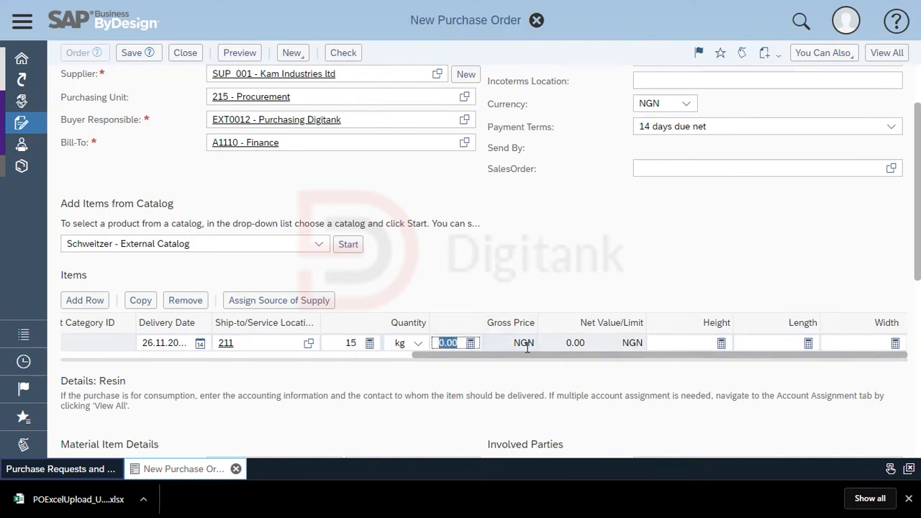
type("350")
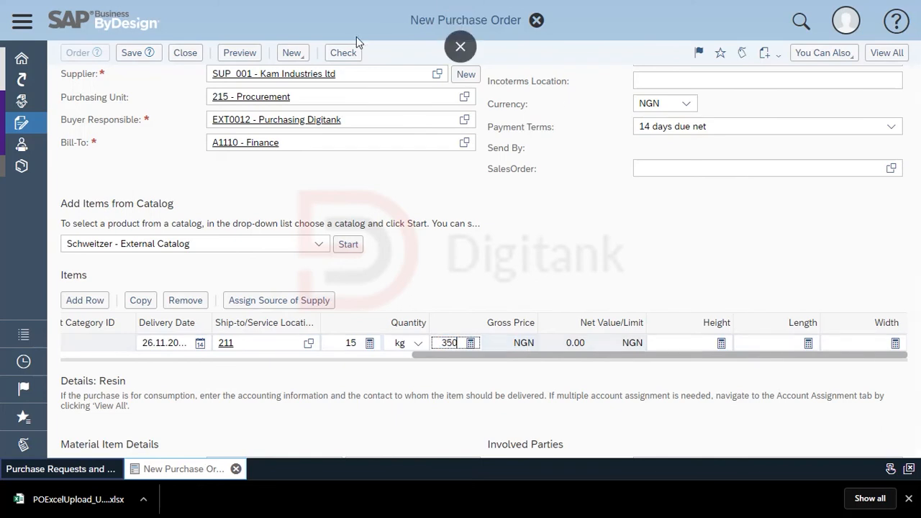
Step: Check the purchase order for errors and submit the order to the supplier
left_click(355, 28)
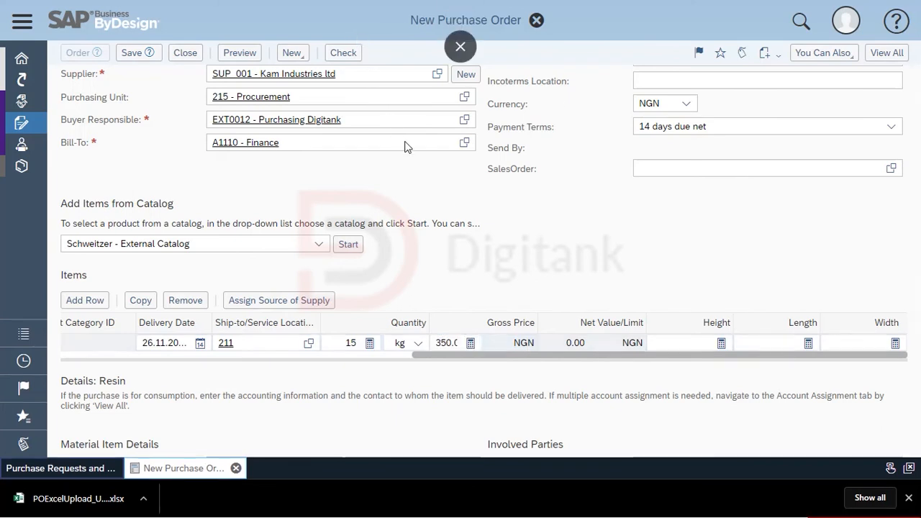
left_click(344, 53)
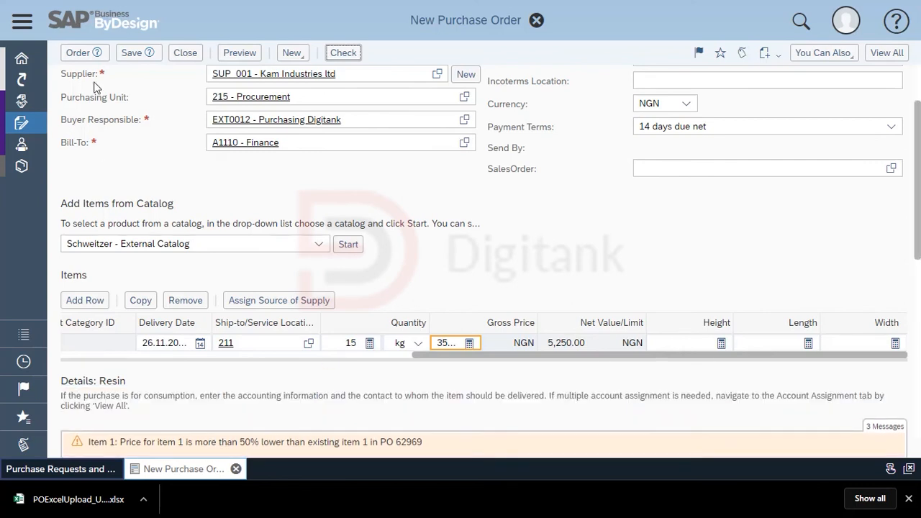
left_click(92, 58)
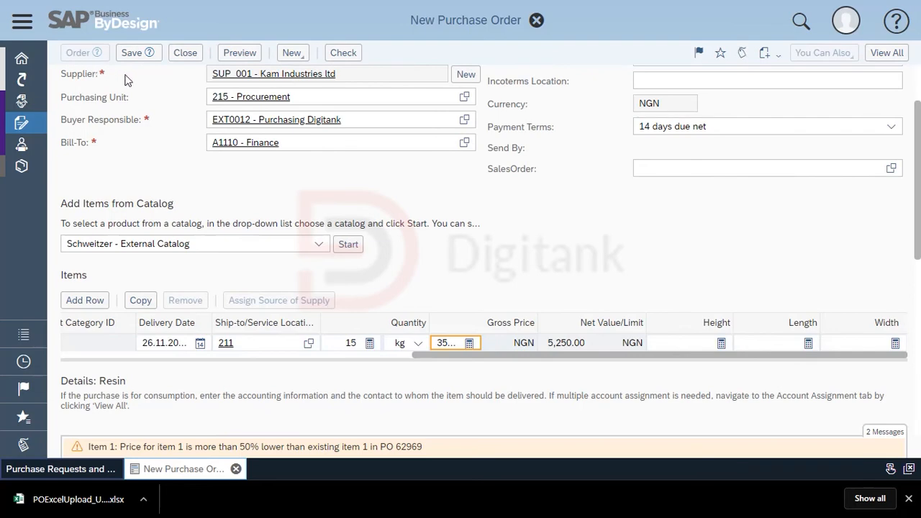
Step: Review the submitted purchase order, opening its full details and the approval process
scroll(590, 172, "down", 3)
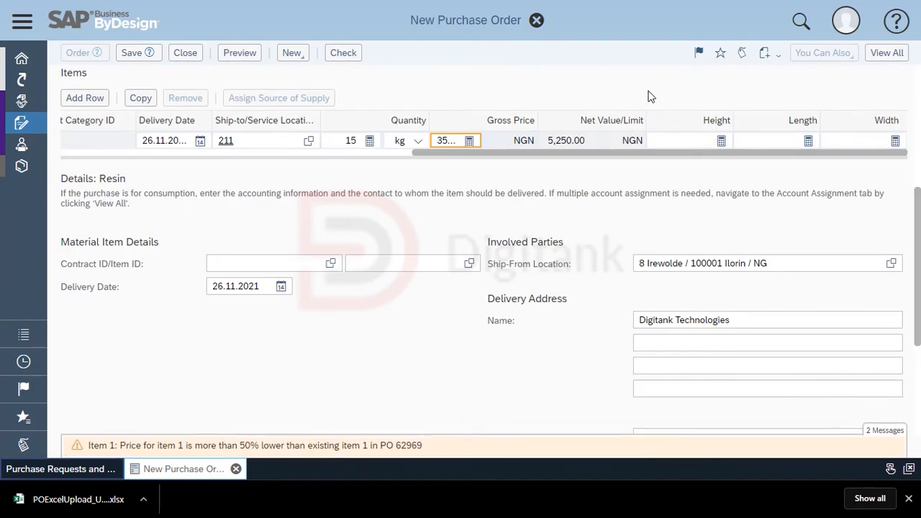
scroll(648, 96, "up", 5)
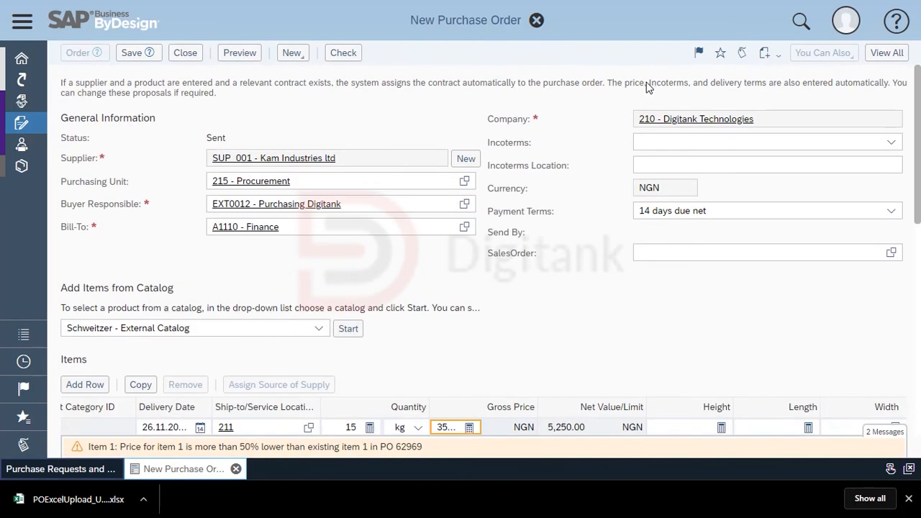
left_click(887, 51)
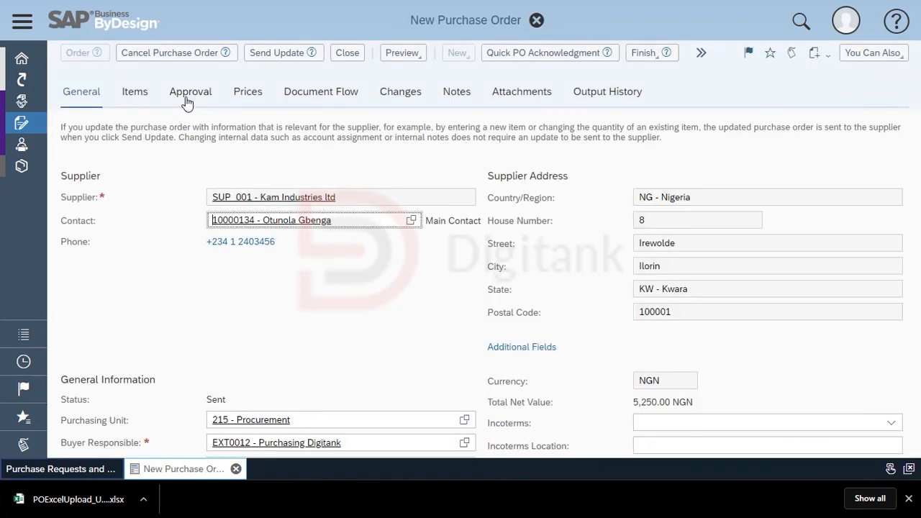
left_click(184, 96)
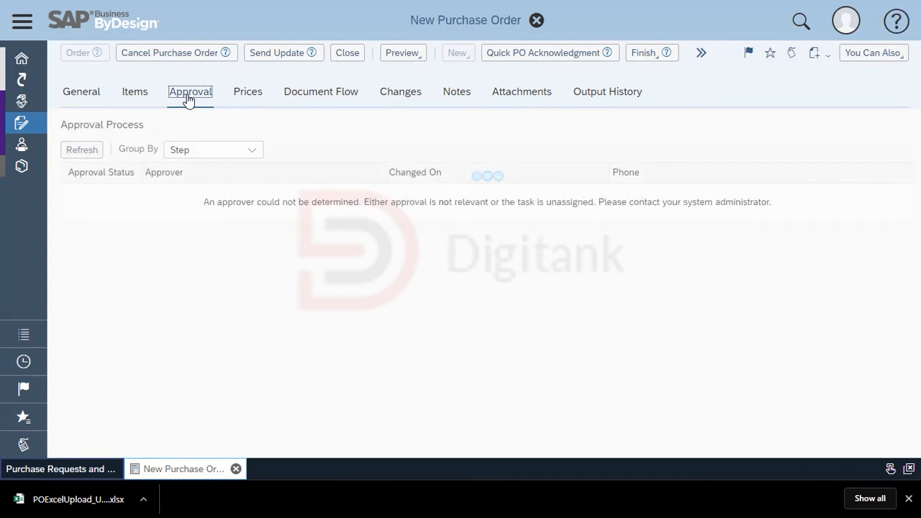